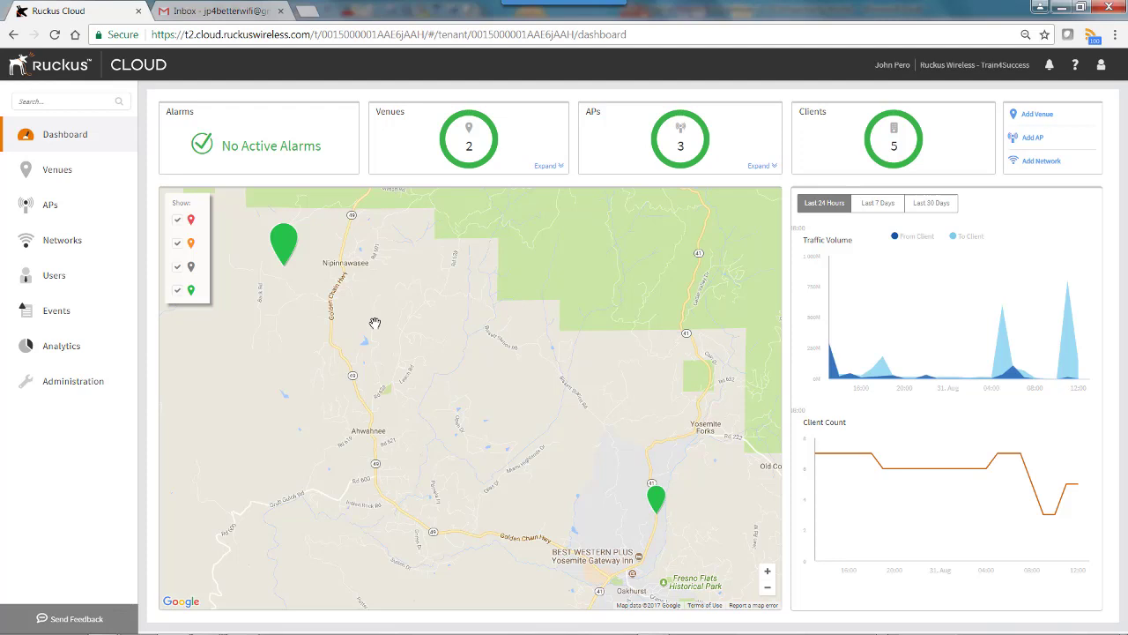
- Go to Administration > Administrators to list the single local Prime Admin
left_click(75, 383)
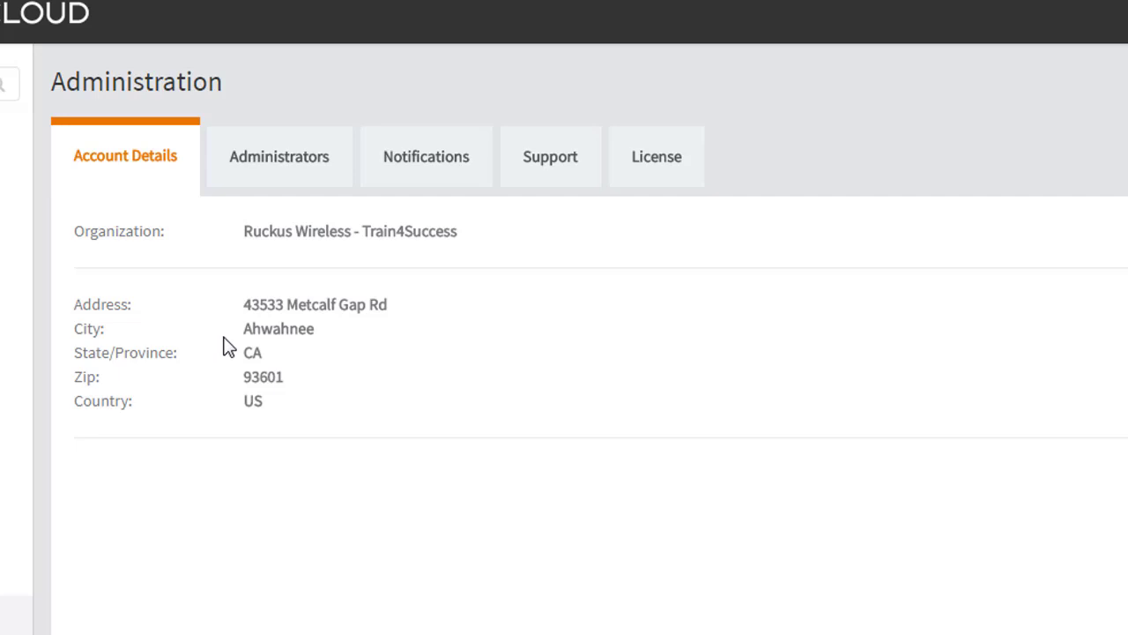
left_click(253, 153)
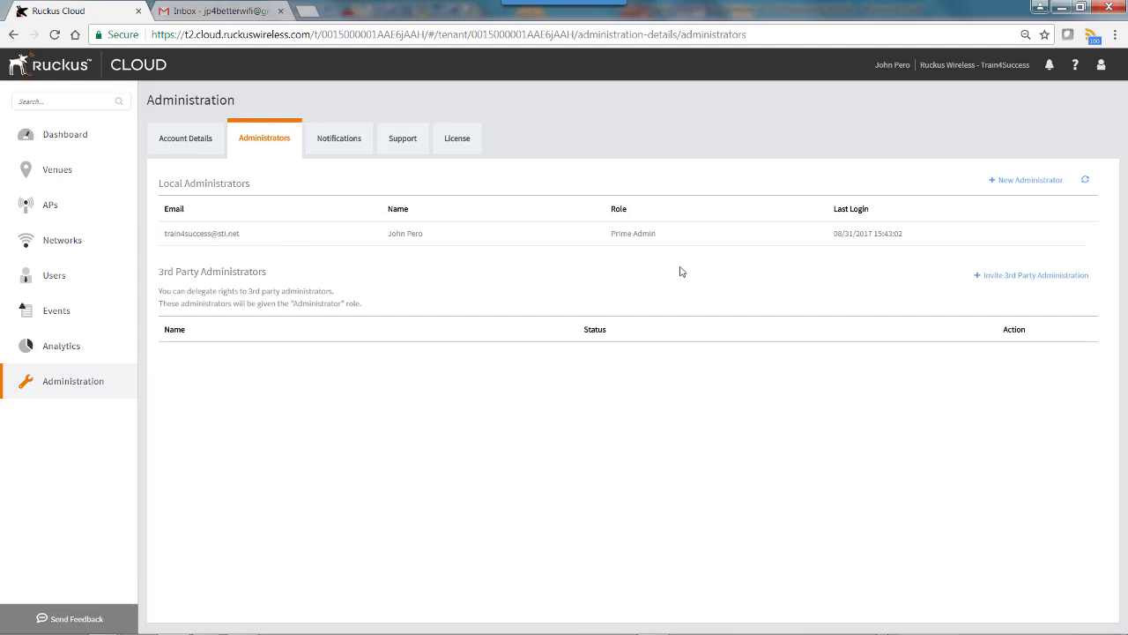
- Start a new administrator entry for the registered user, keeping the Prime Admin role
left_click(1016, 182)
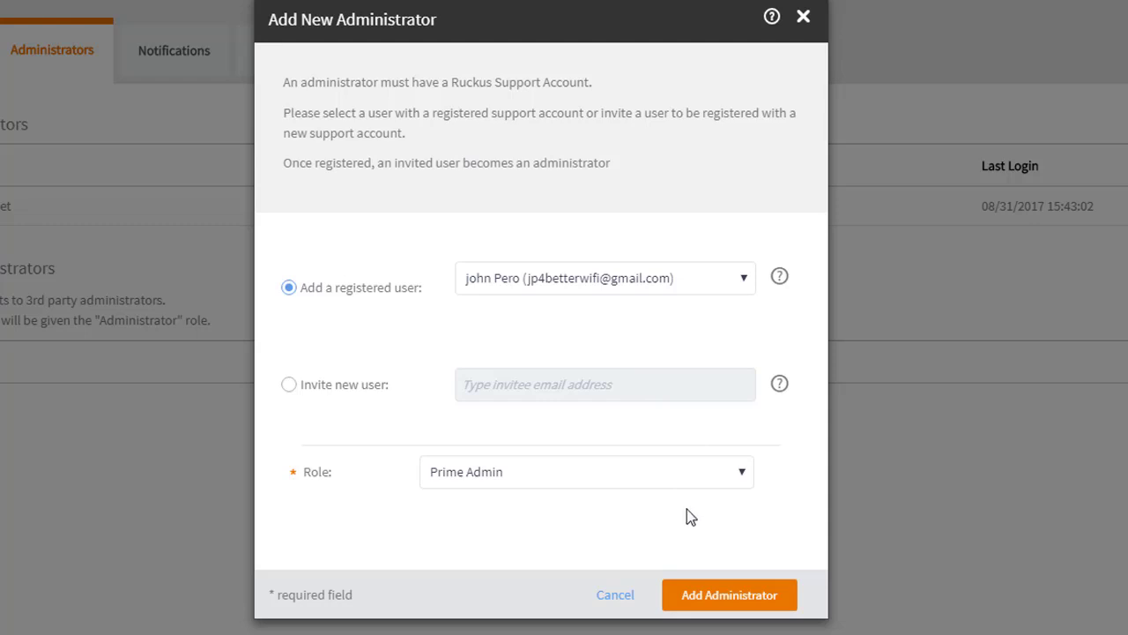
left_click(743, 475)
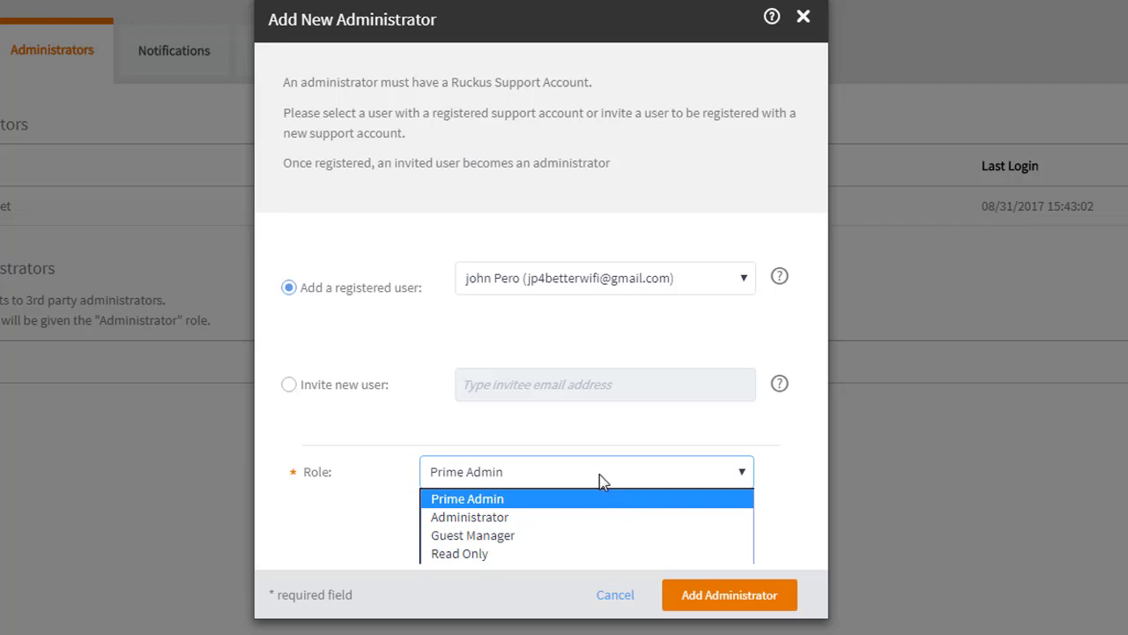
left_click(599, 474)
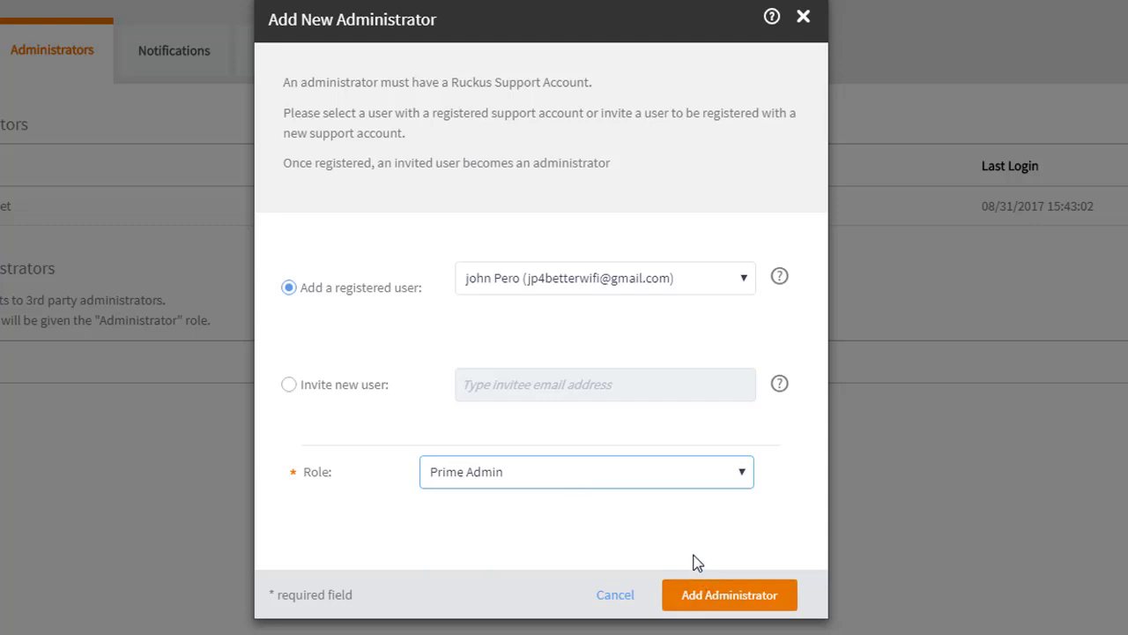
- Add the new Prime Admin and move to the Gmail inbox to find the invitation
left_click(712, 598)
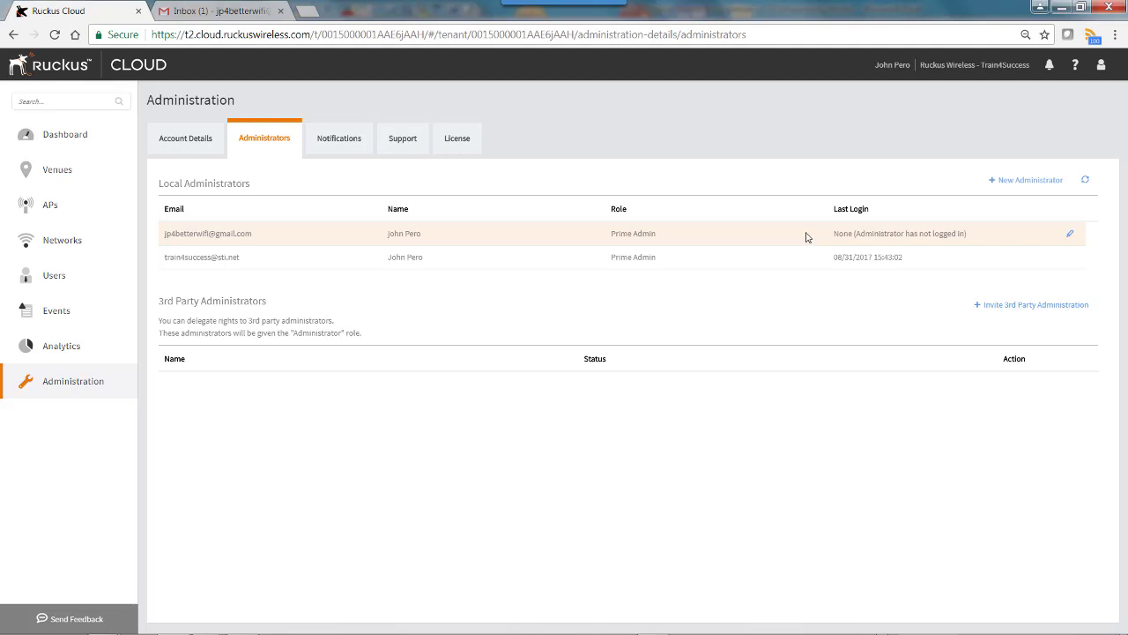
left_click(215, 15)
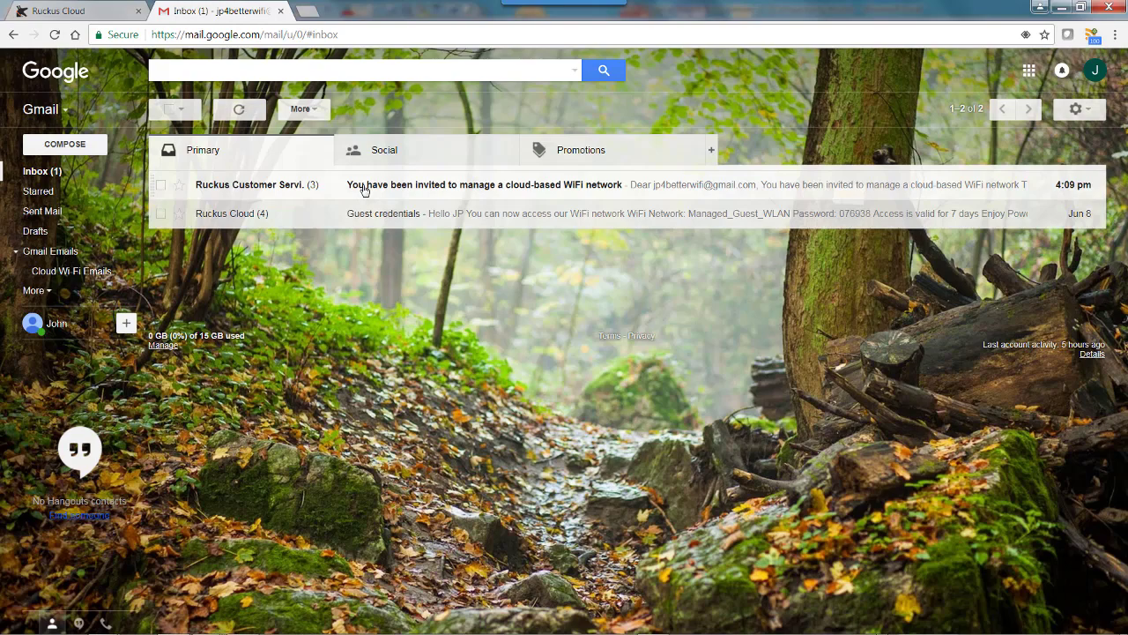
- Open the 'You have been invited to manage a cloud-based WiFi network' email and accept it
left_click(364, 190)
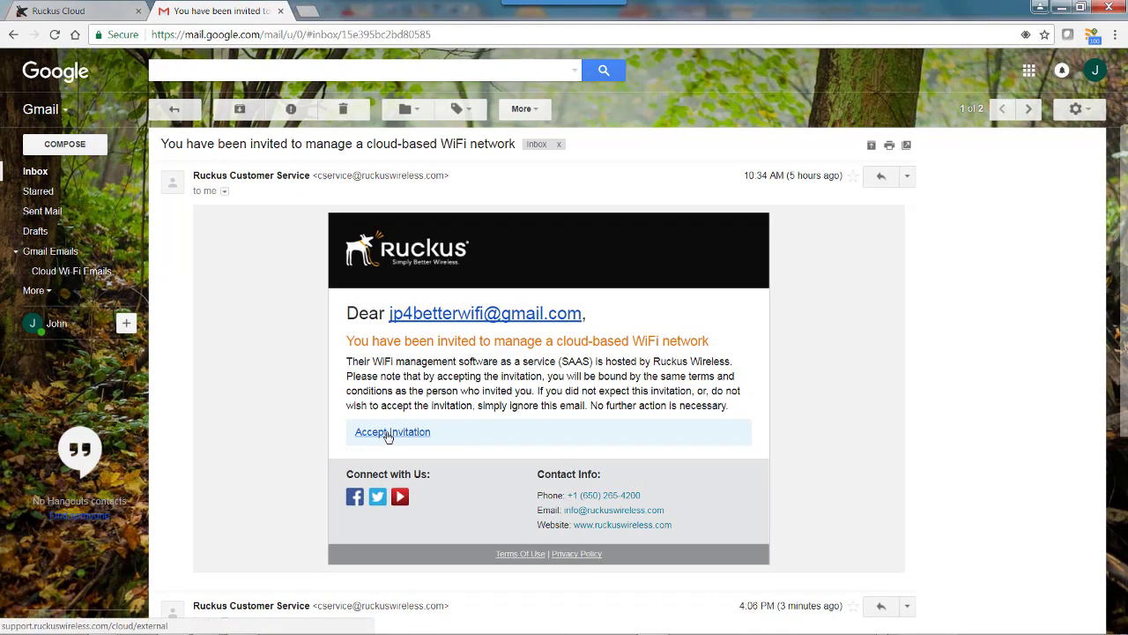
left_click(389, 434)
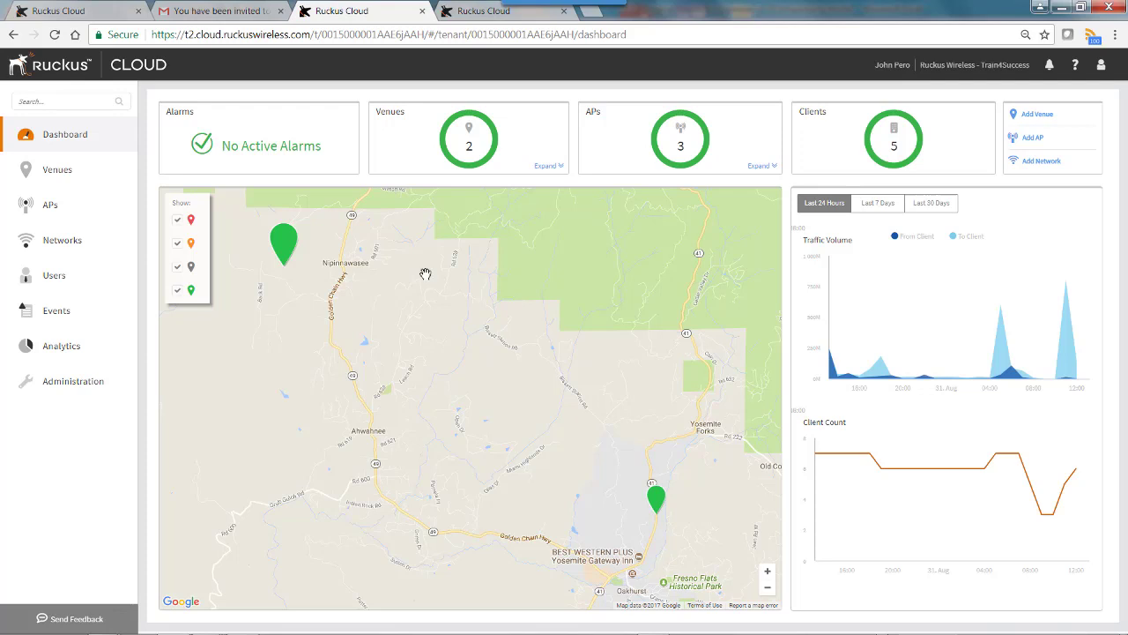
- Go to Administration > Administrators in the newly opened Ruckus Cloud tab
left_click(63, 389)
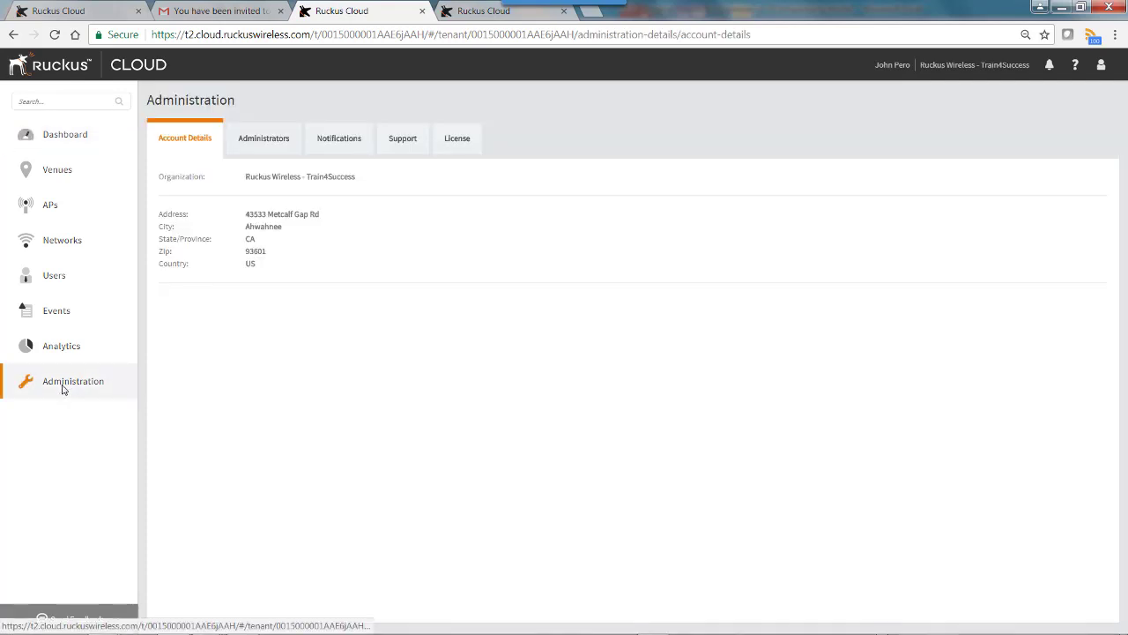
left_click(271, 141)
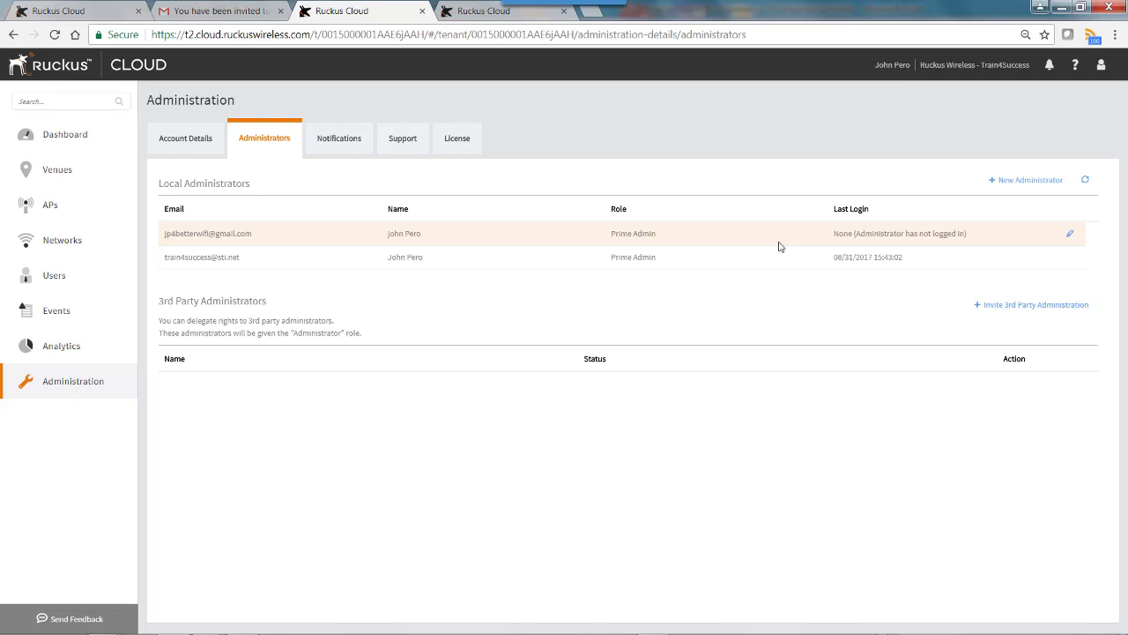
- Log out and log back in as the Gmail administrator using the saved credentials
left_click(1103, 68)
left_click(1040, 135)
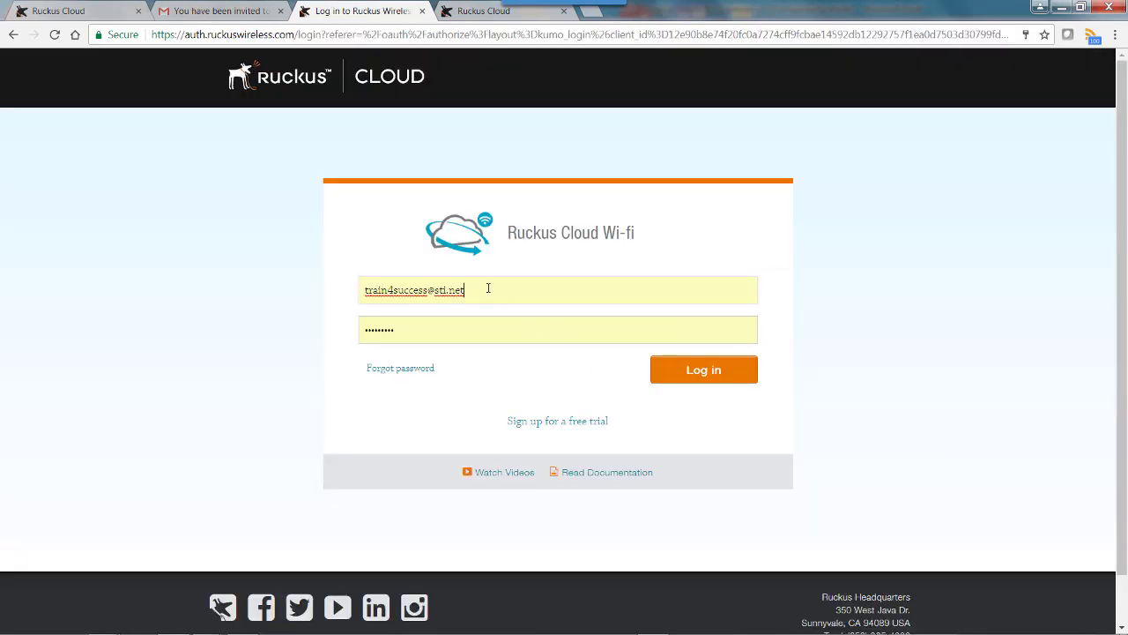
left_click_drag(487, 289, 272, 302)
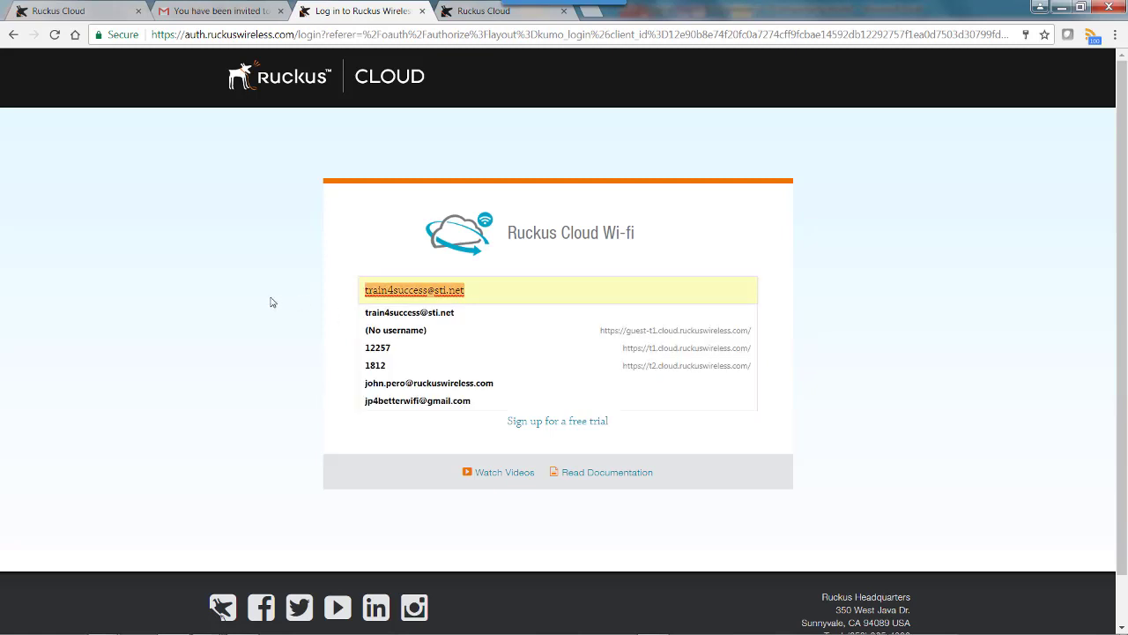
type("jp")
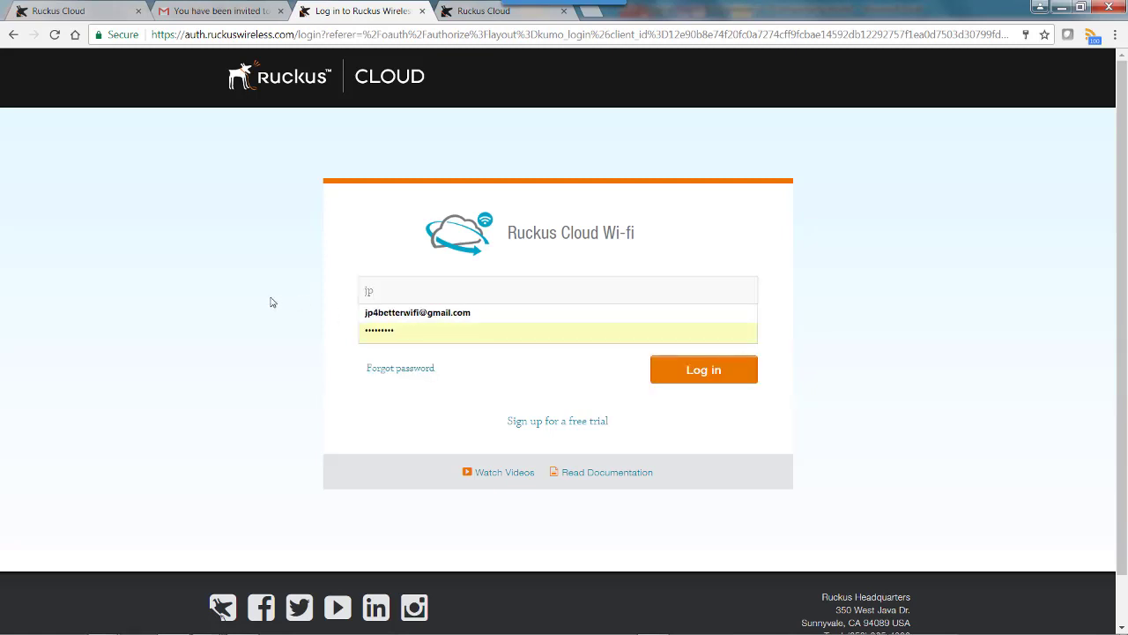
left_click(387, 315)
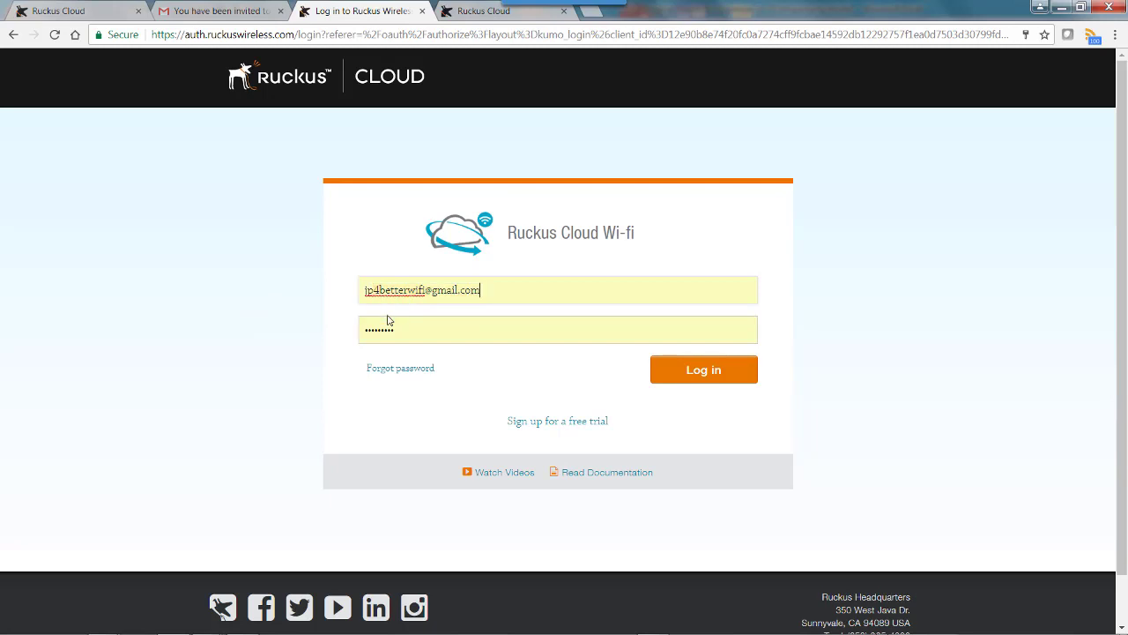
left_click(683, 369)
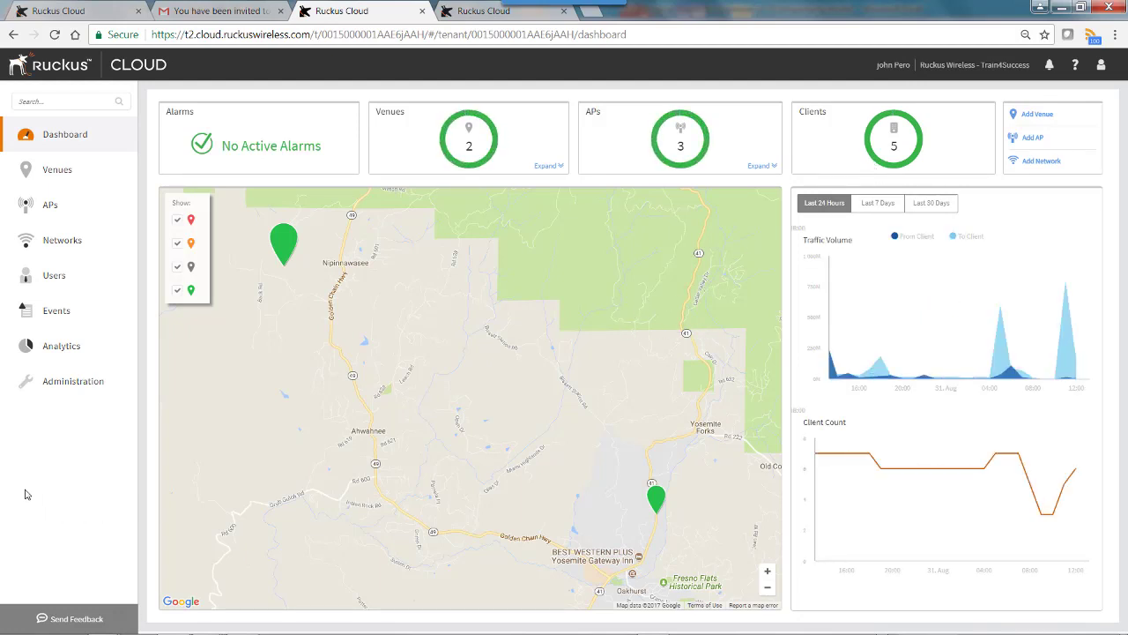
- Go to Administration > Administrators to check the Gmail admin's 08/31/2017 16:13:34 login
left_click(61, 383)
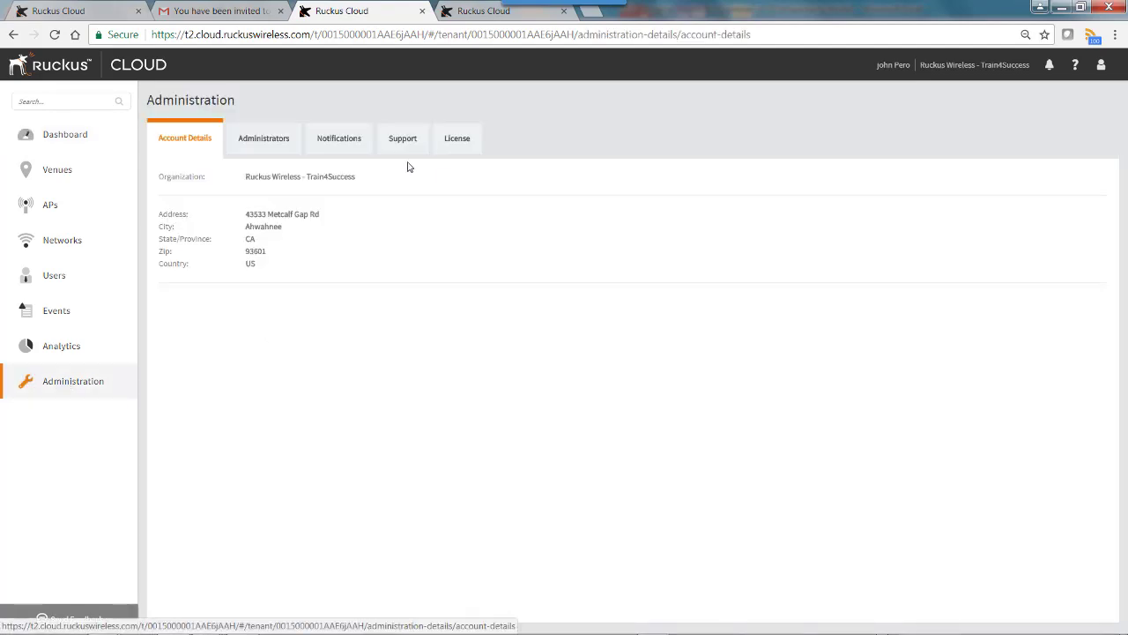
left_click(260, 145)
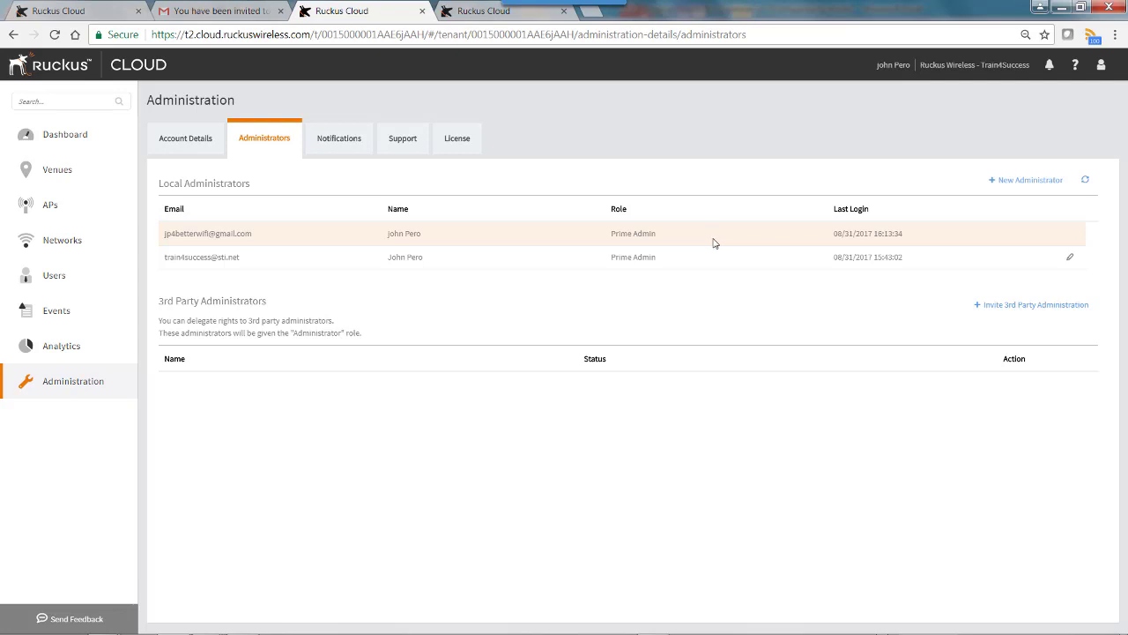
- Log out of the Gmail administrator and sign back in with the original administrator's saved credentials
left_click(1101, 64)
left_click(1043, 134)
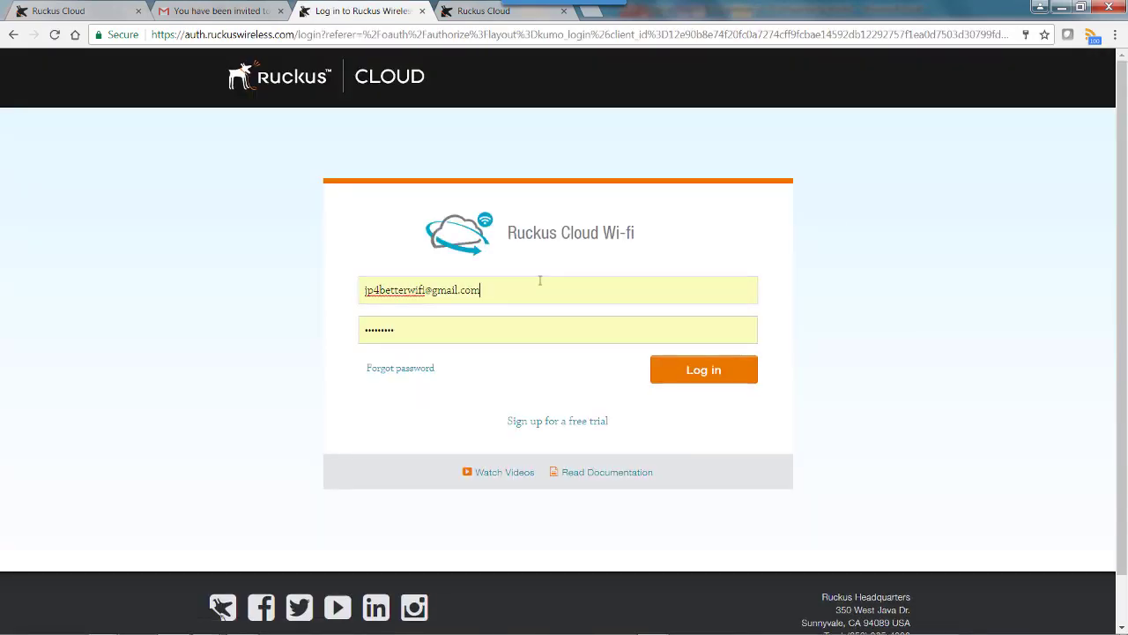
left_click(531, 283)
key("BackSpace")
key("BackSpace")
key("BackSpace")
key("BackSpace")
key("BackSpace")
key("BackSpace")
key("BackSpace")
key("BackSpace")
key("BackSpace")
key("BackSpace")
key("BackSpace")
key("BackSpace")
key("BackSpace")
key("BackSpace")
key("BackSpace")
key("BackSpace")
key("BackSpace")
key("BackSpace")
key("BackSpace")
key("BackSpace")
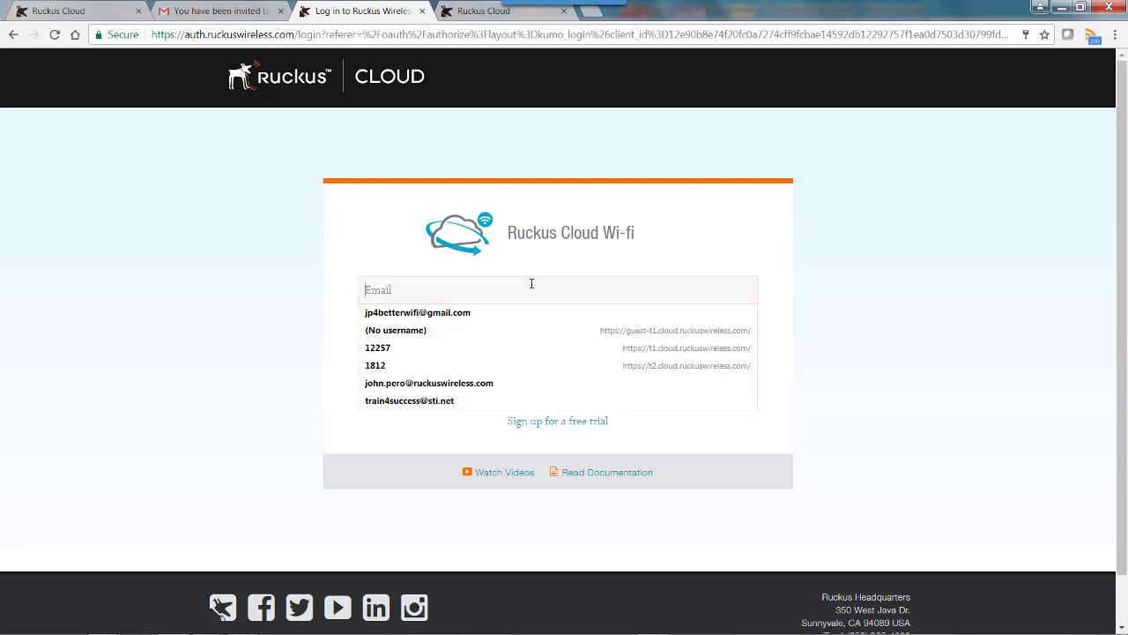
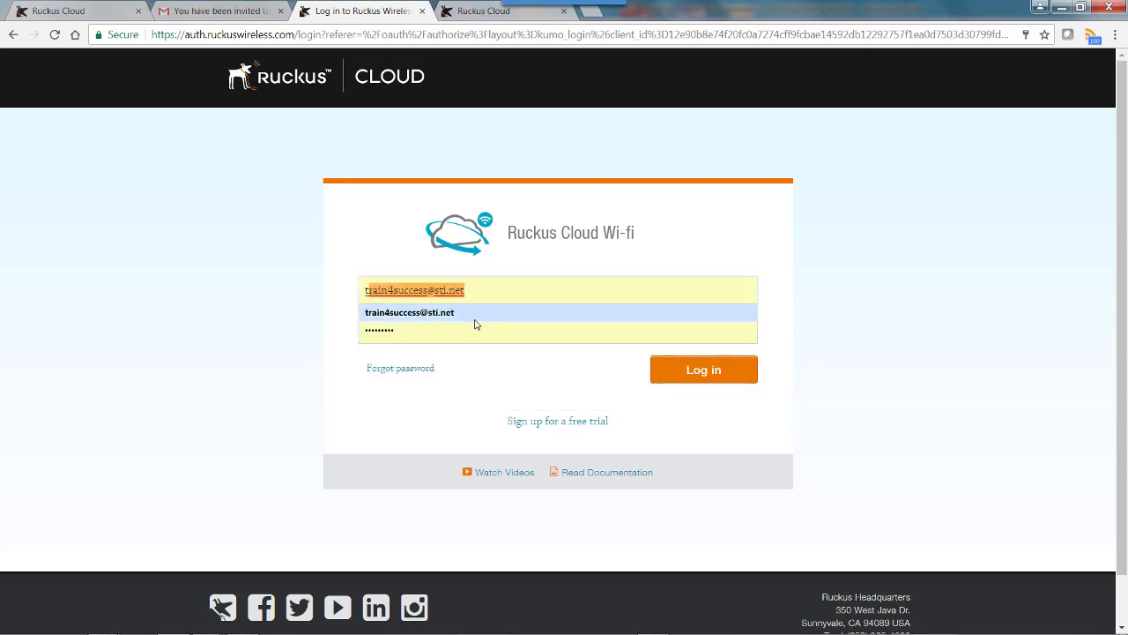
left_click(476, 319)
left_click(695, 374)
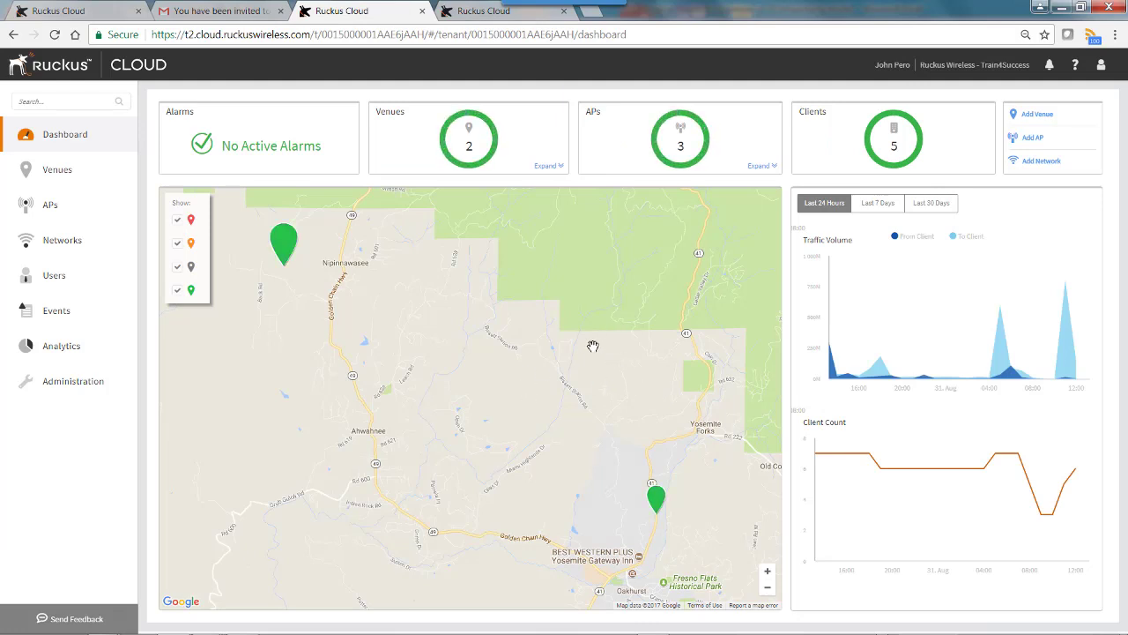
- Go to Administration > Administrators, now listing two local Prime Admins
left_click(81, 386)
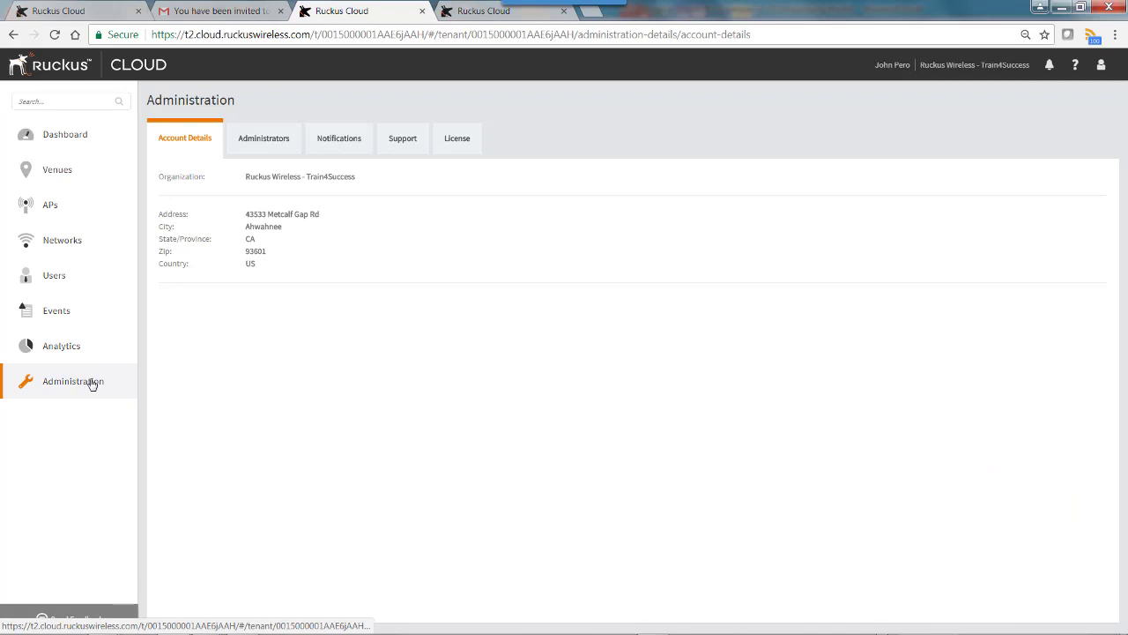
left_click(257, 145)
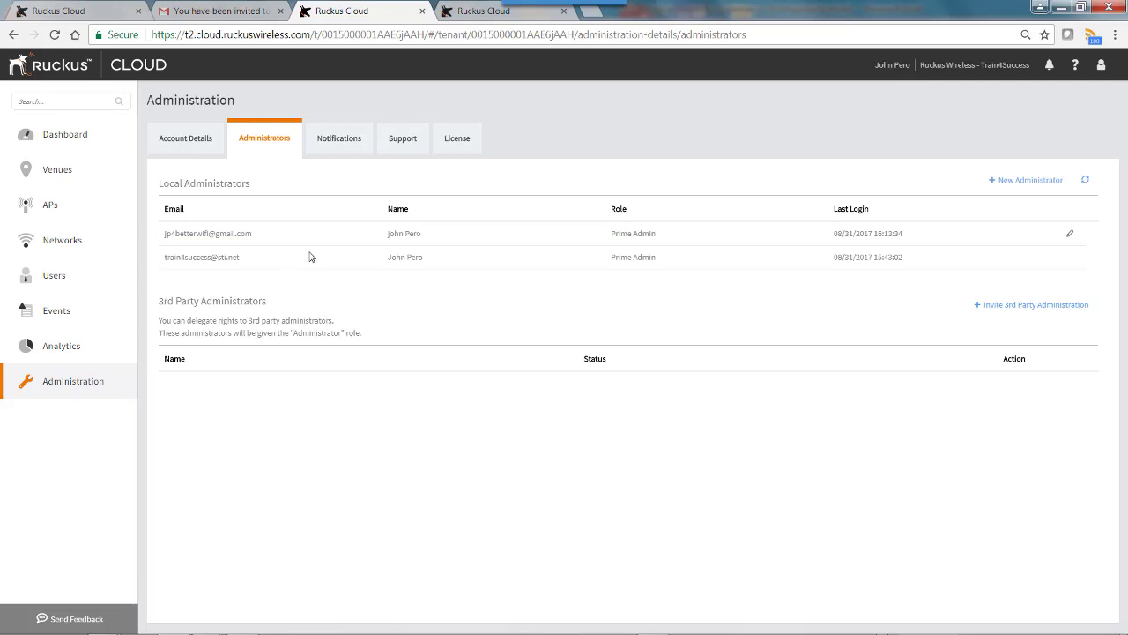
- Add the Gmail administrator's address as a new notification email recipient
left_click(335, 142)
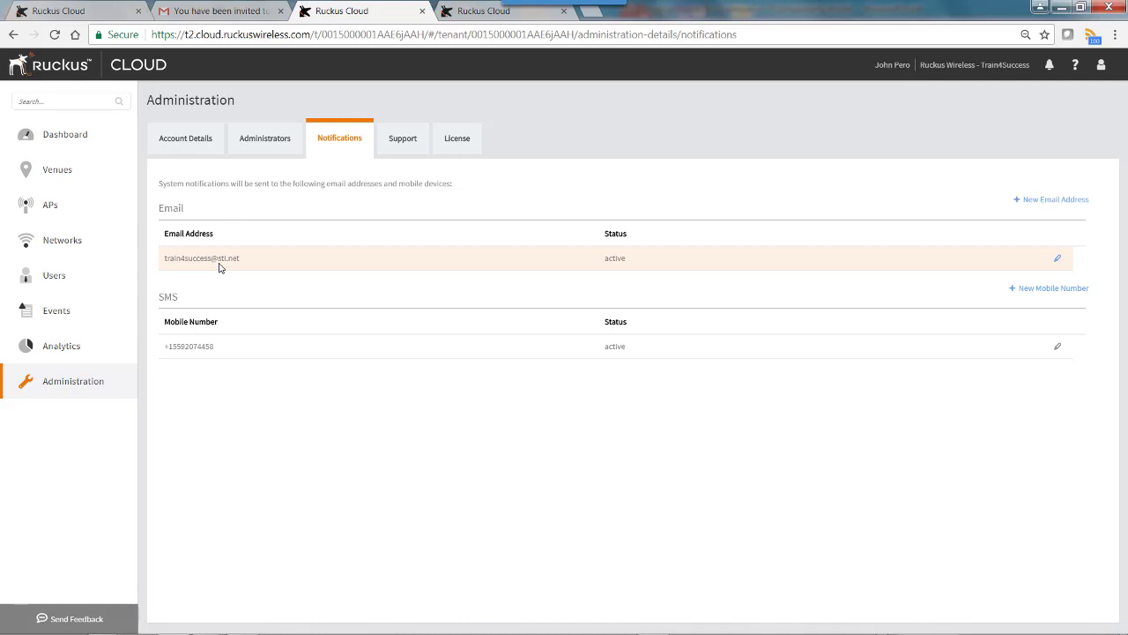
left_click(1051, 201)
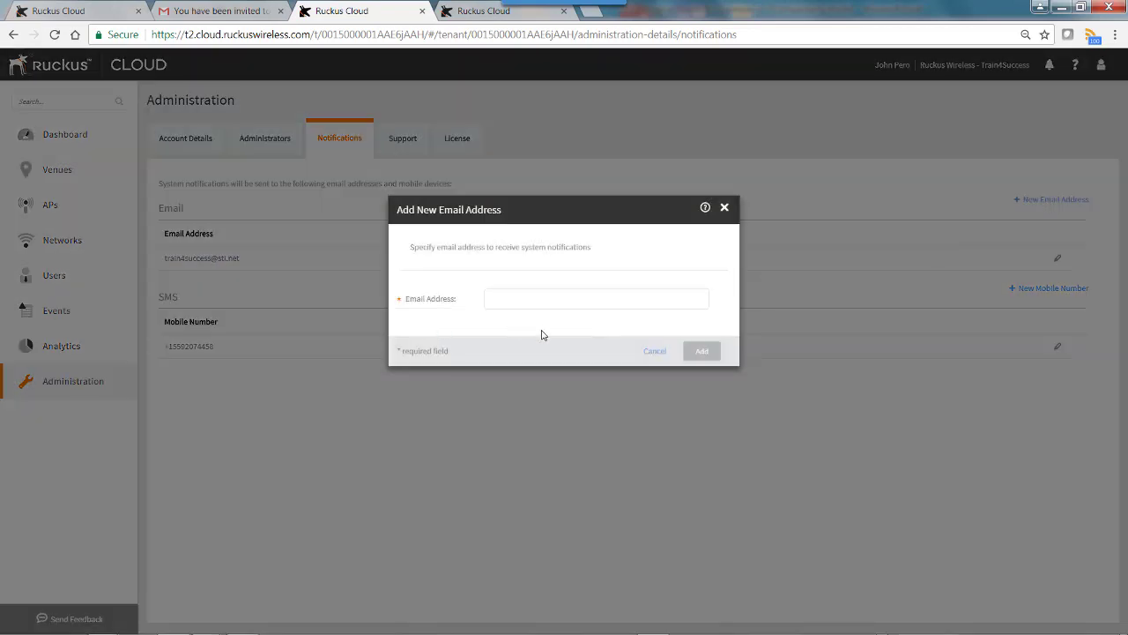
left_click(520, 300)
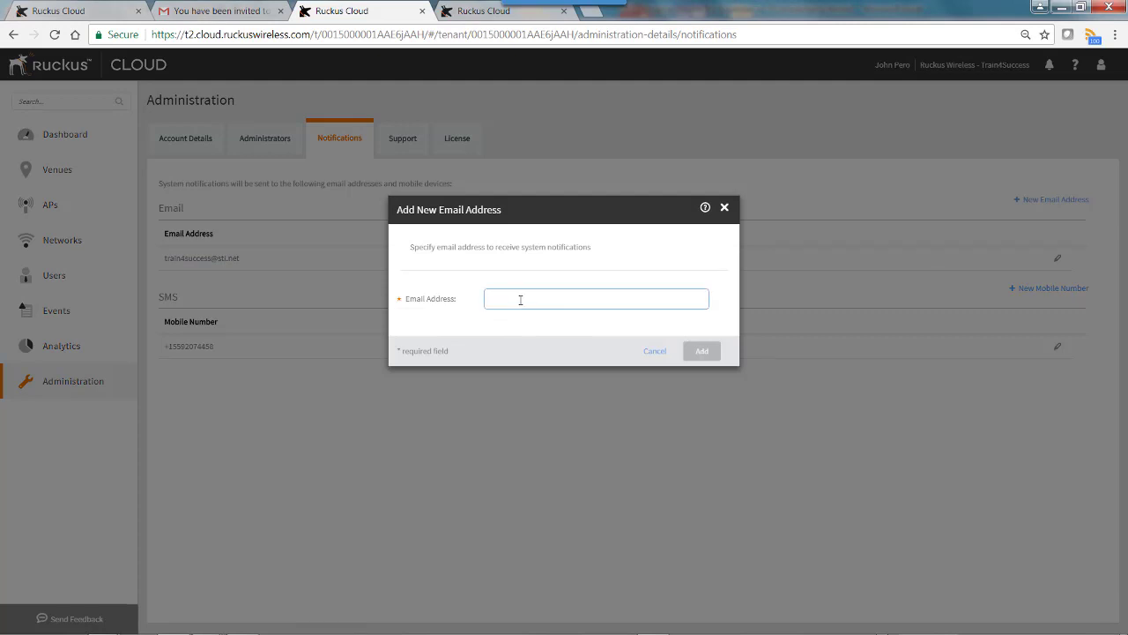
left_click(699, 351)
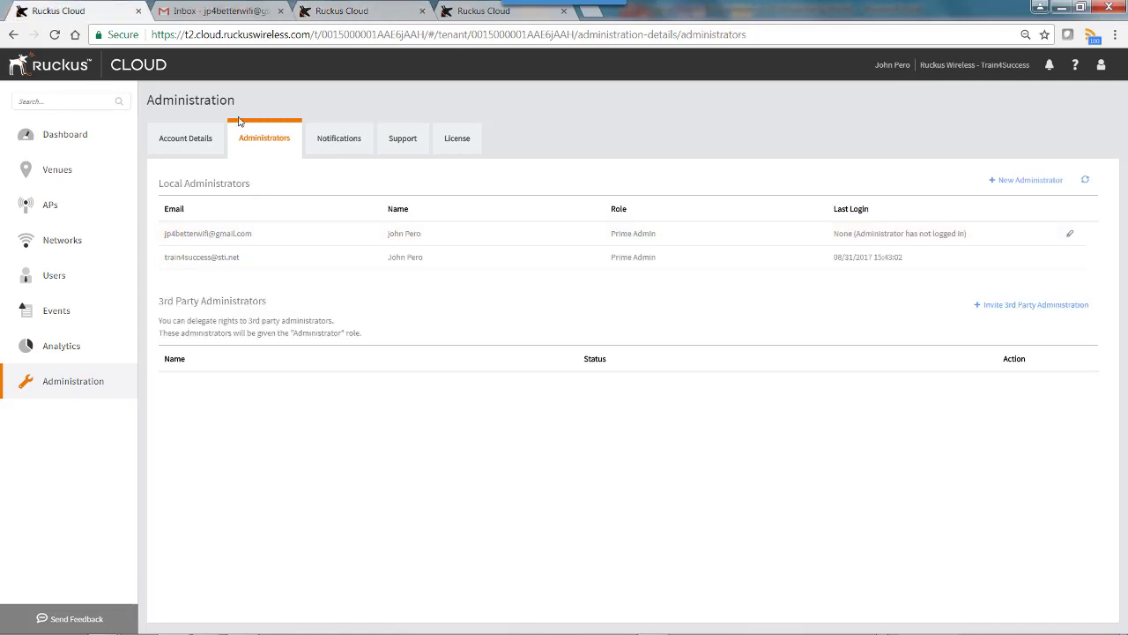
- Check the Gmail inbox, then close the first, duplicate Ruckus Cloud tab with Ctrl+W
left_click(194, 18)
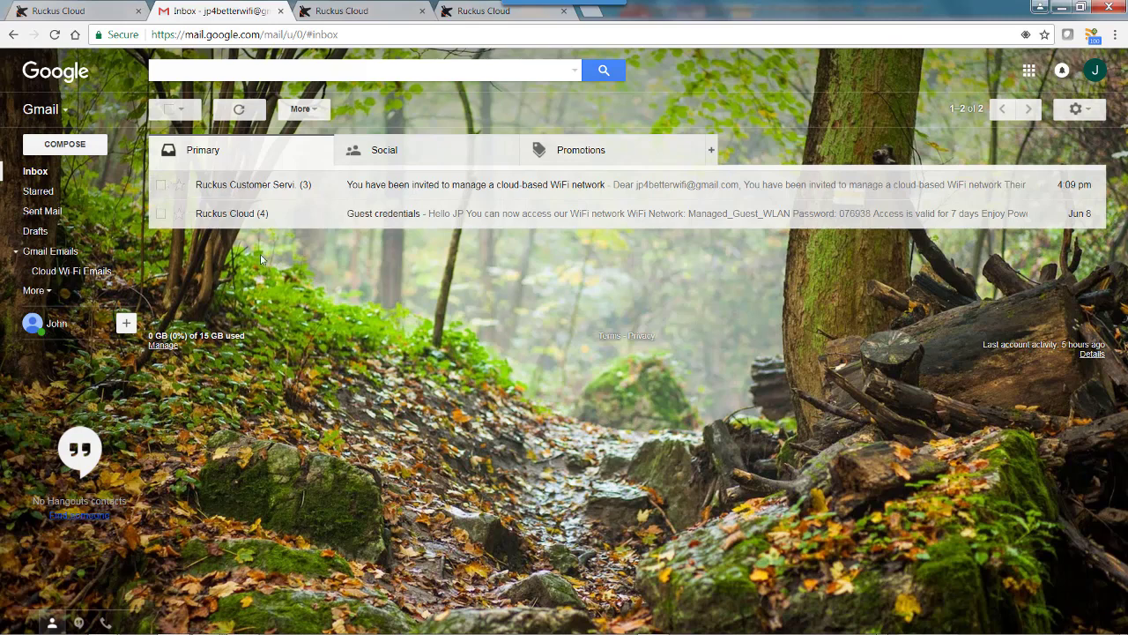
left_click(87, 12)
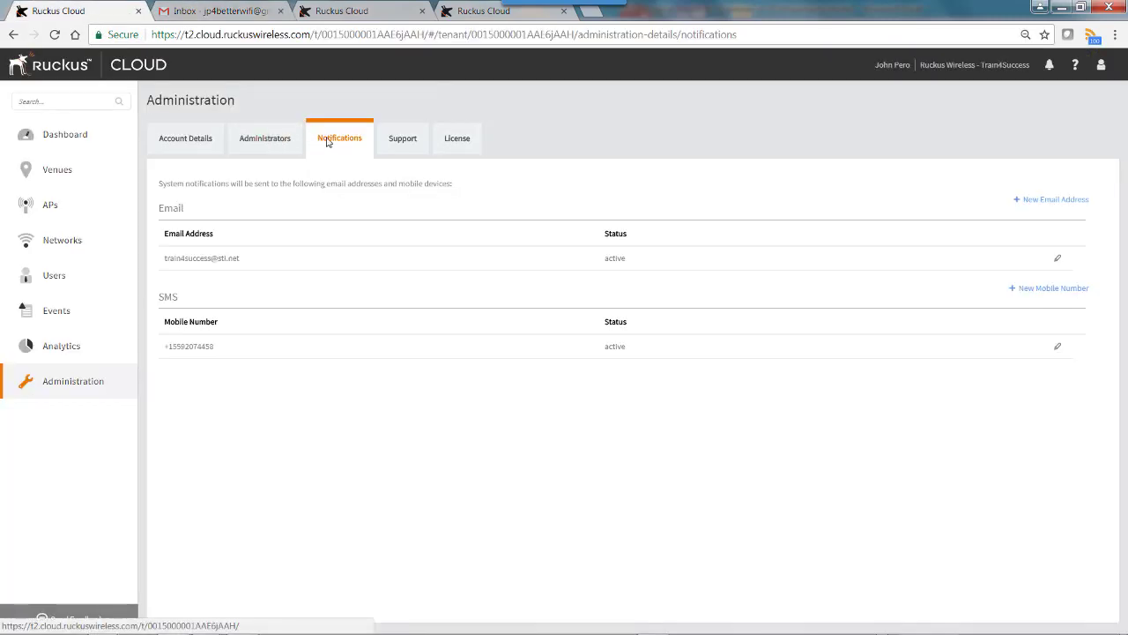
key("ctrl+w")
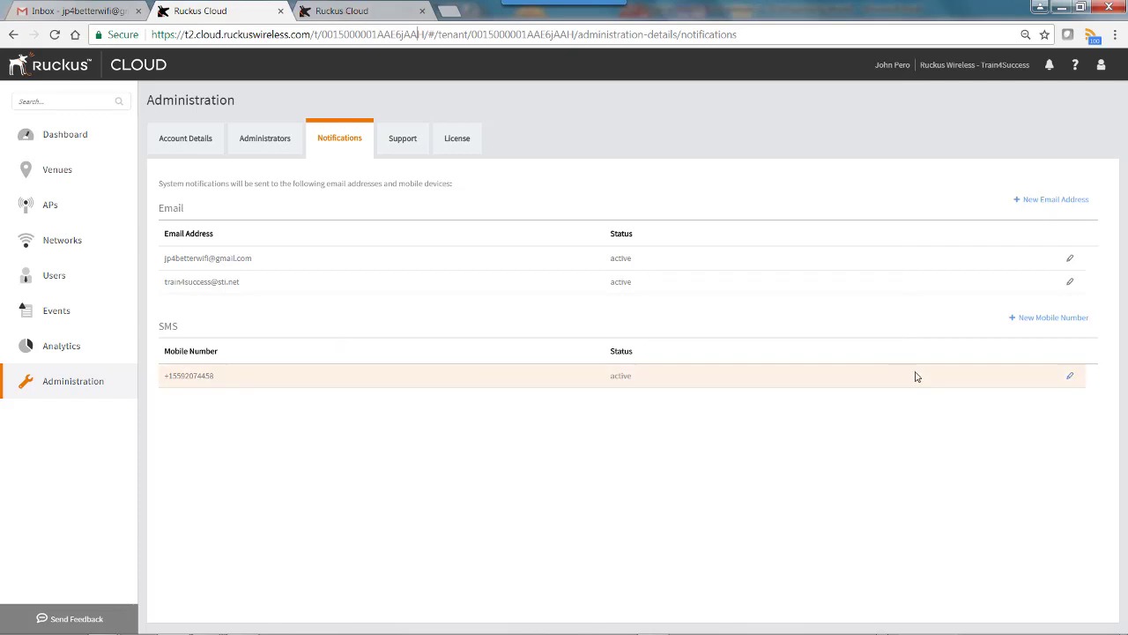
- Delete the SMS mobile number from its row and confirm with Yes
left_click(1070, 379)
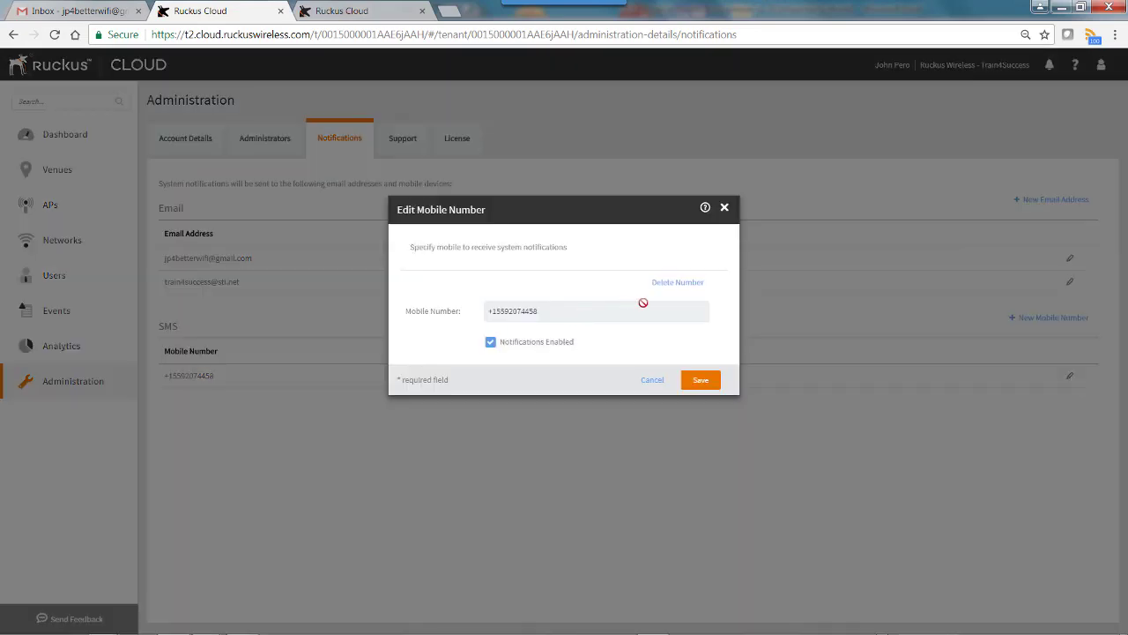
left_click(674, 283)
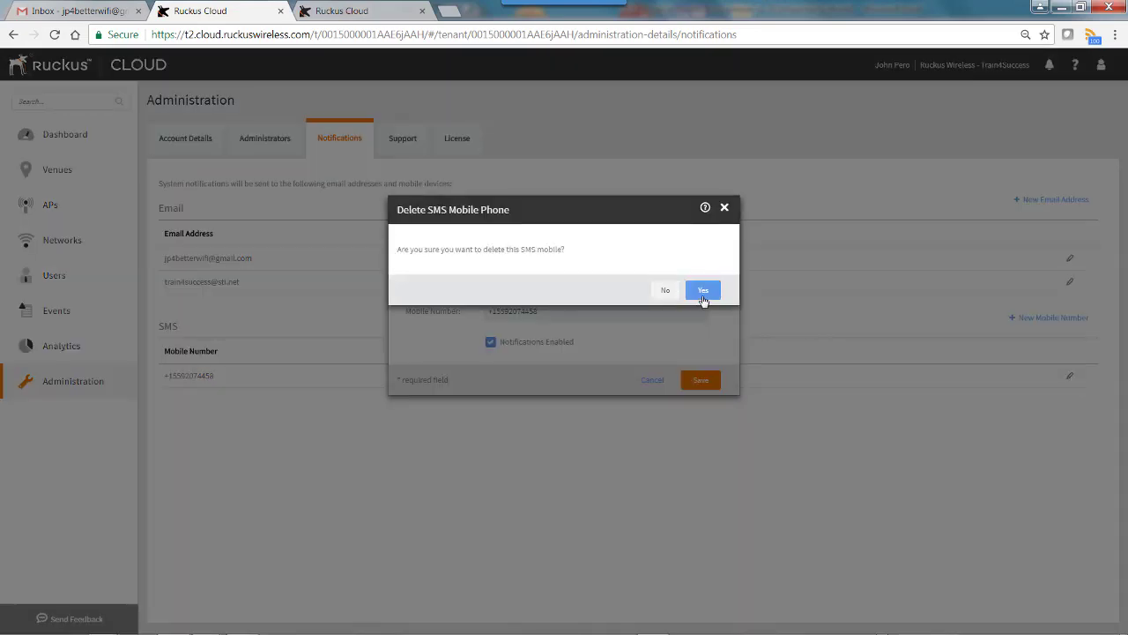
left_click(703, 291)
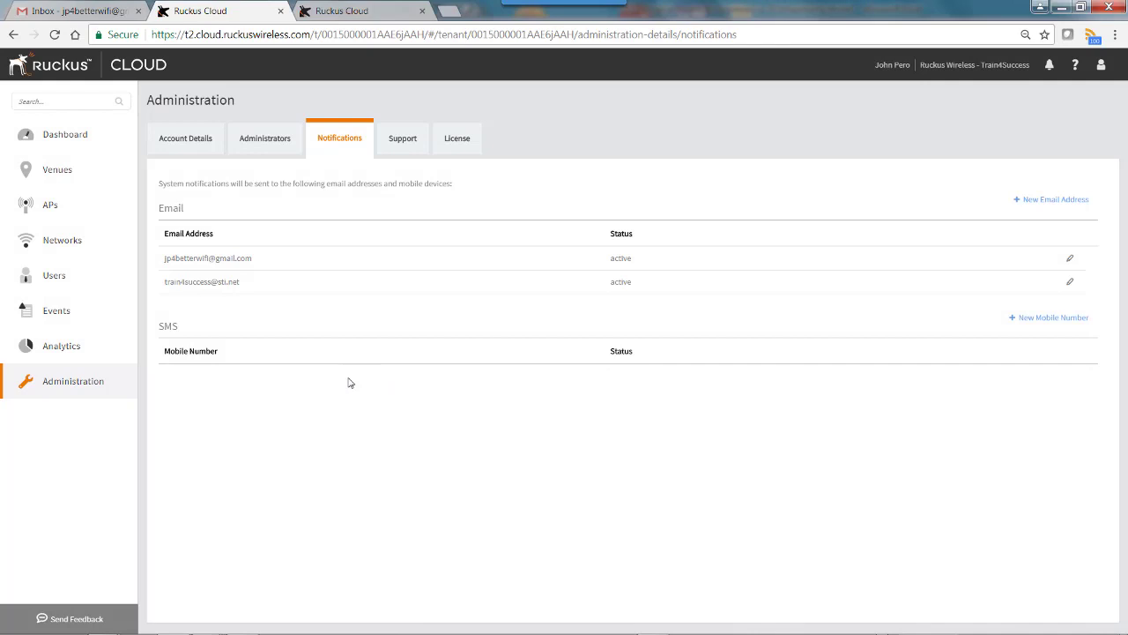
- Add the mobile number back as a new SMS recipient, then view the Support access settings
left_click(1052, 319)
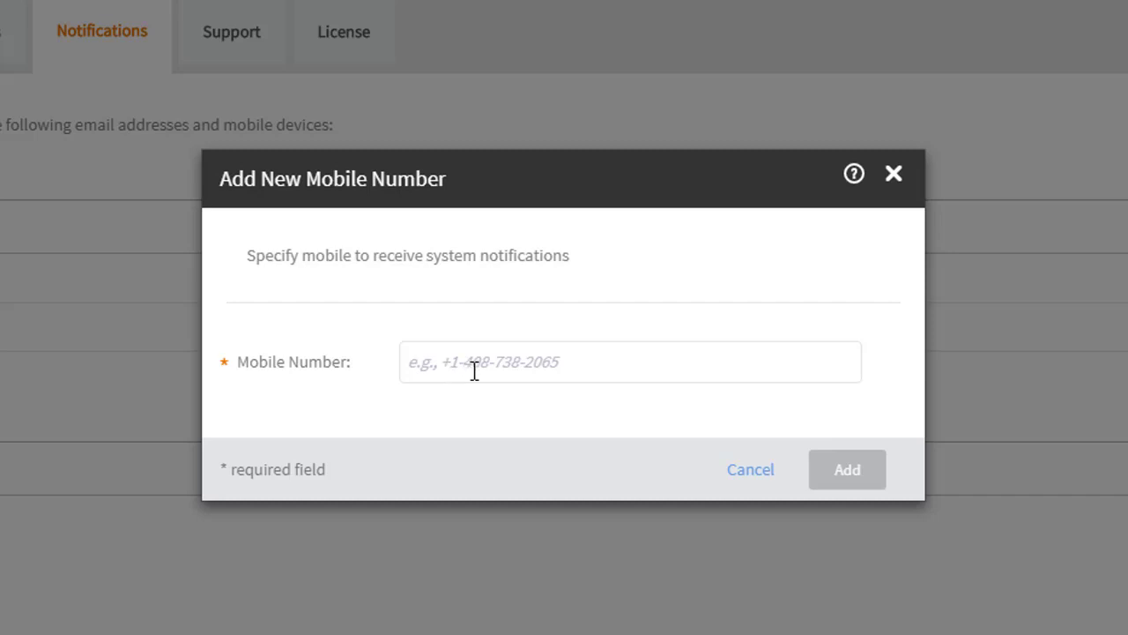
left_click(576, 362)
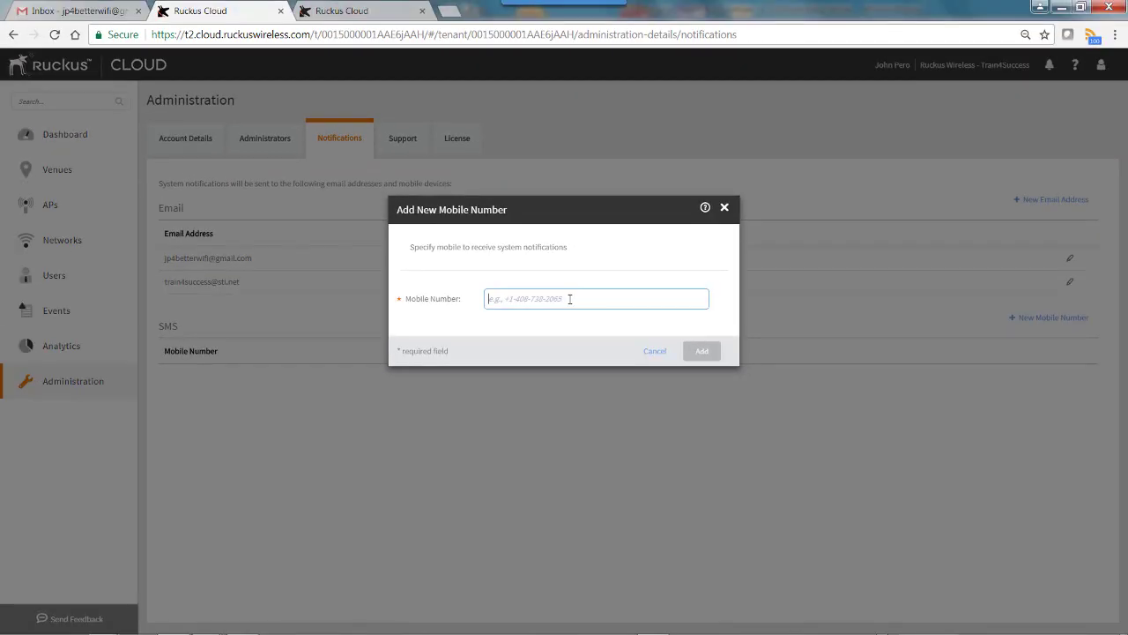
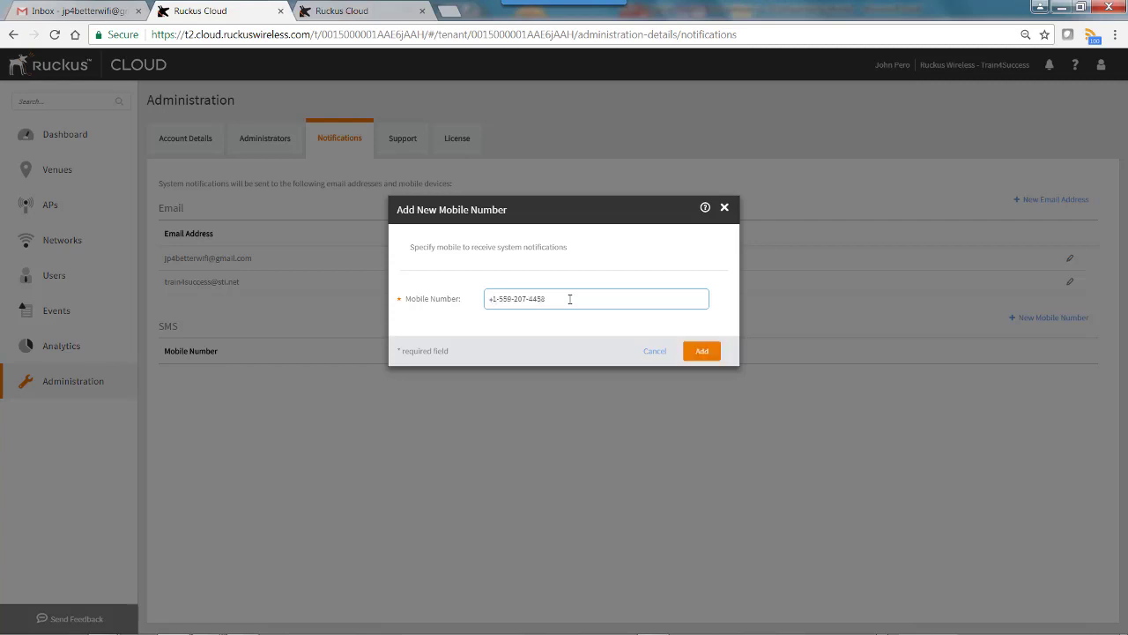
left_click(699, 350)
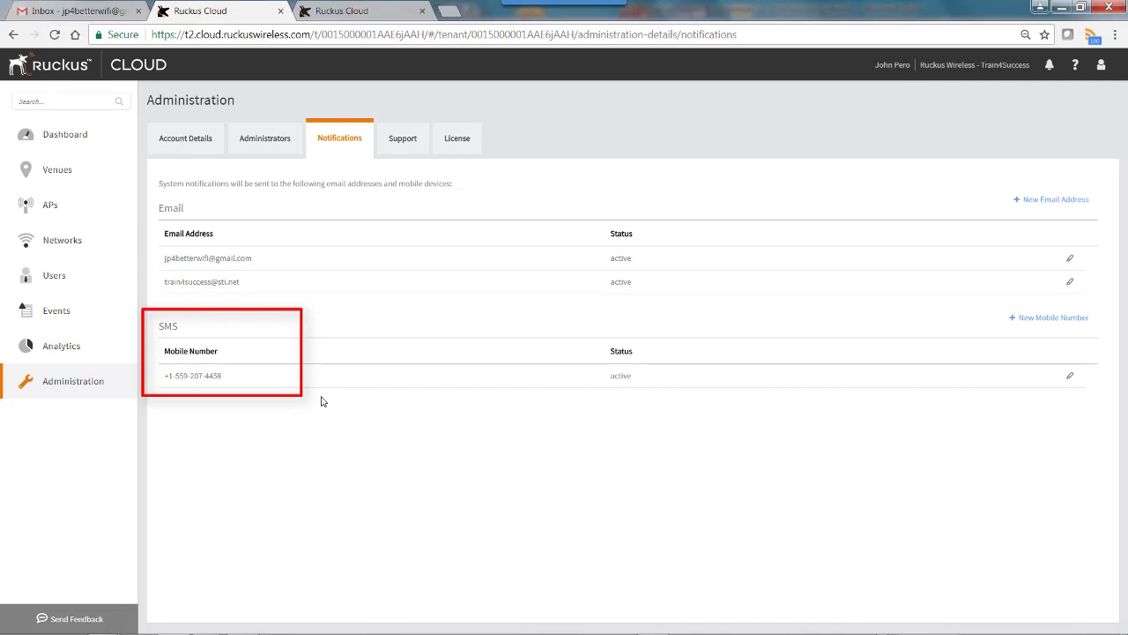
left_click(412, 146)
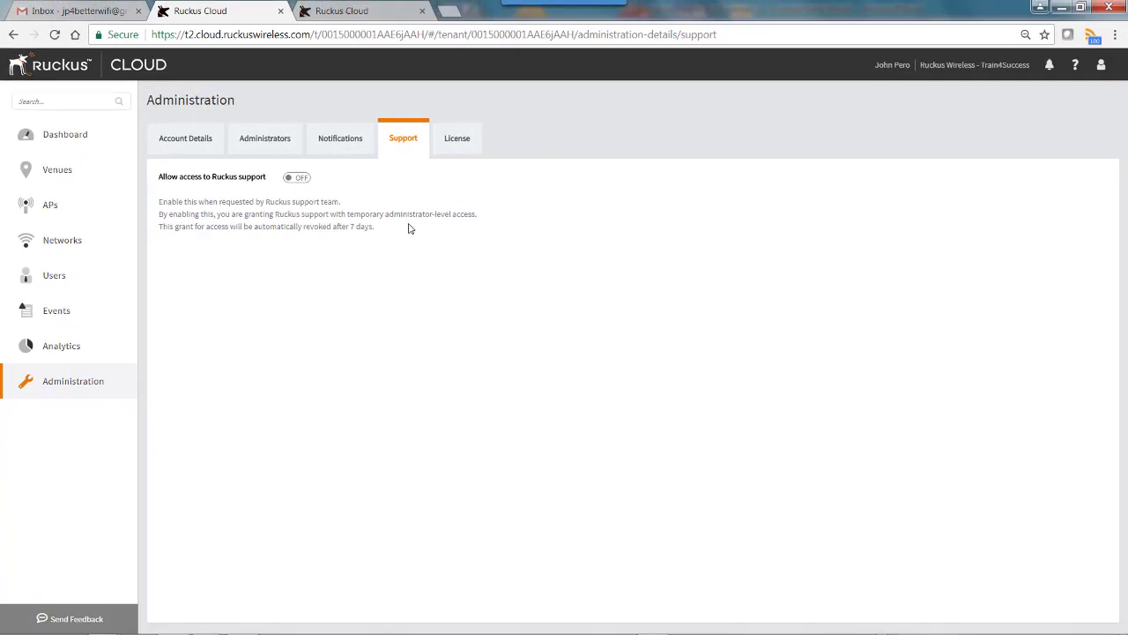
- Show the License tab with the basic license, 3 of 10 APs used, and three subscriptions
left_click(460, 149)
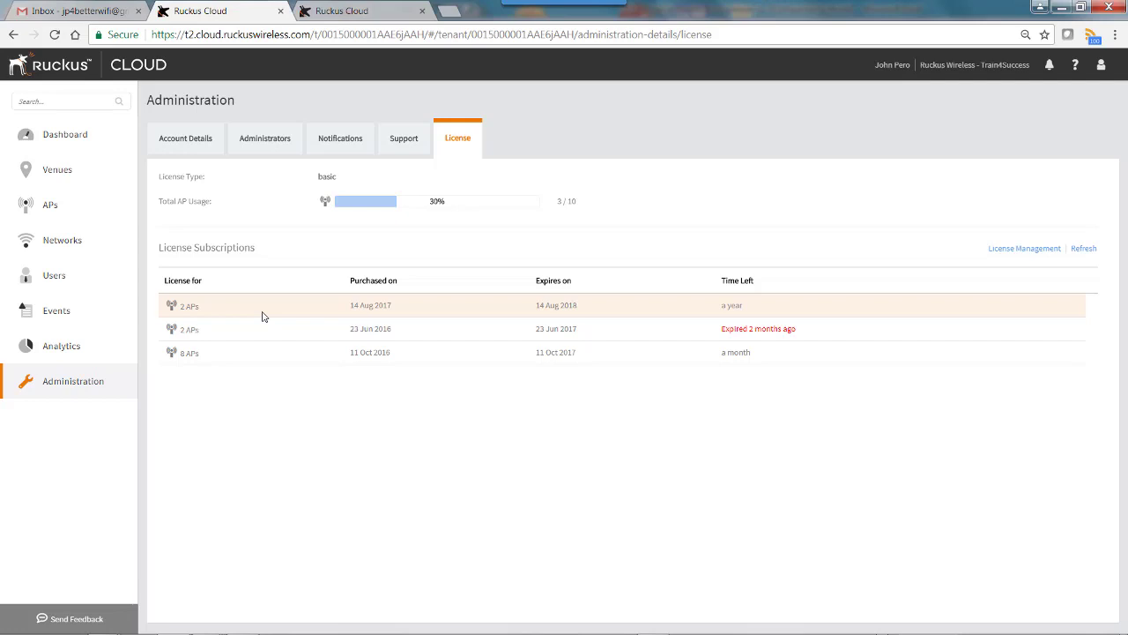
- Review the cloud subscription purchases in License Management, then return and refresh the licenses
left_click(1025, 250)
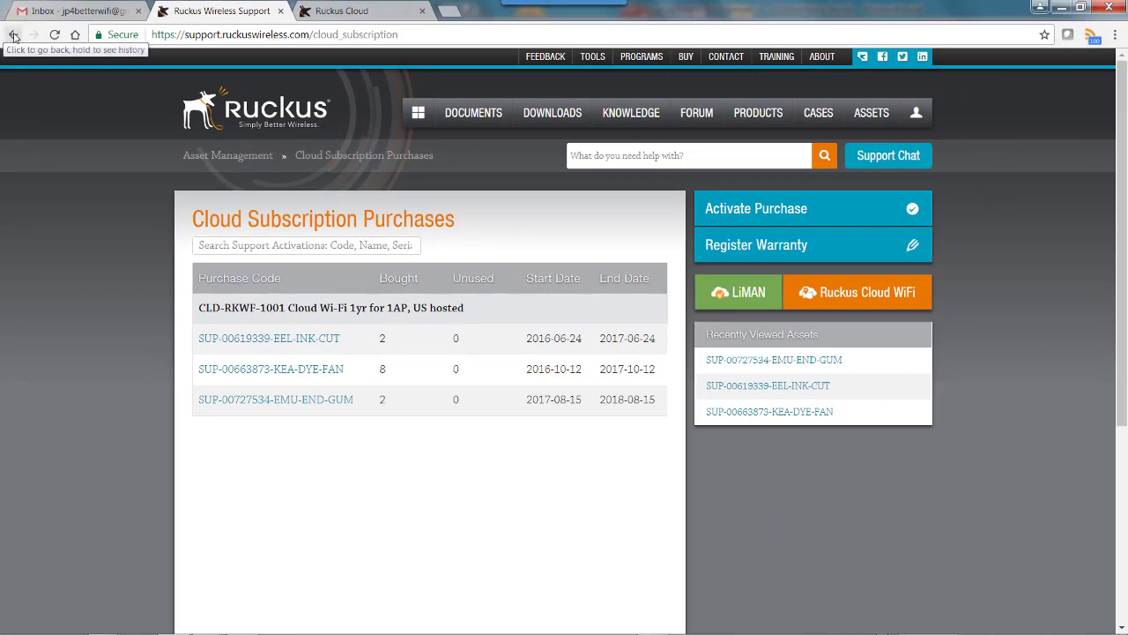
left_click(13, 36)
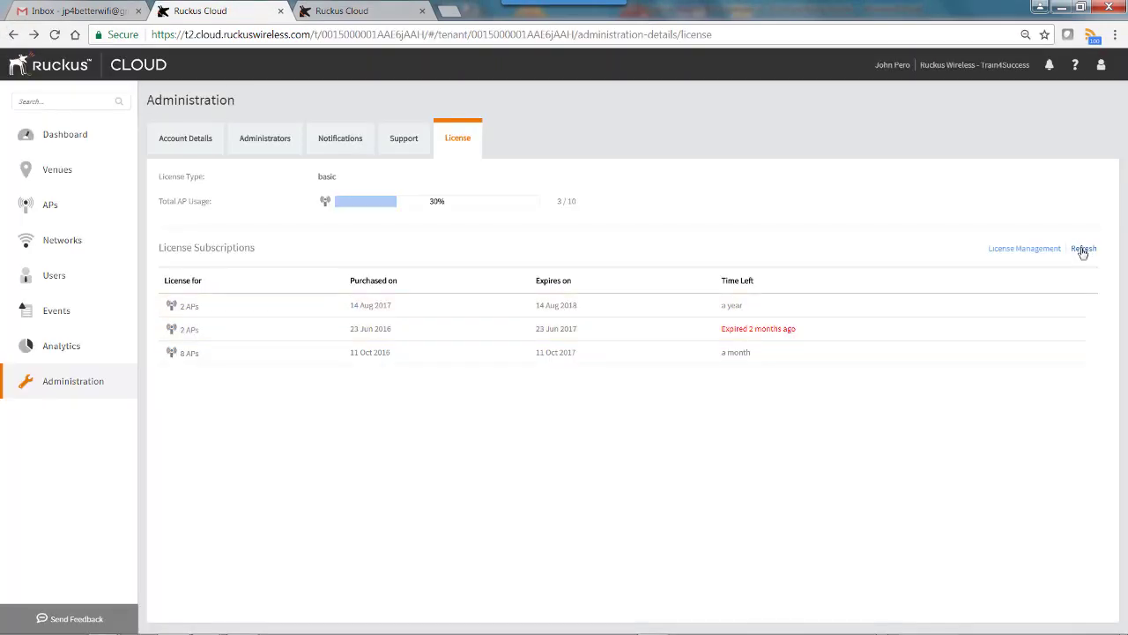
left_click(1083, 249)
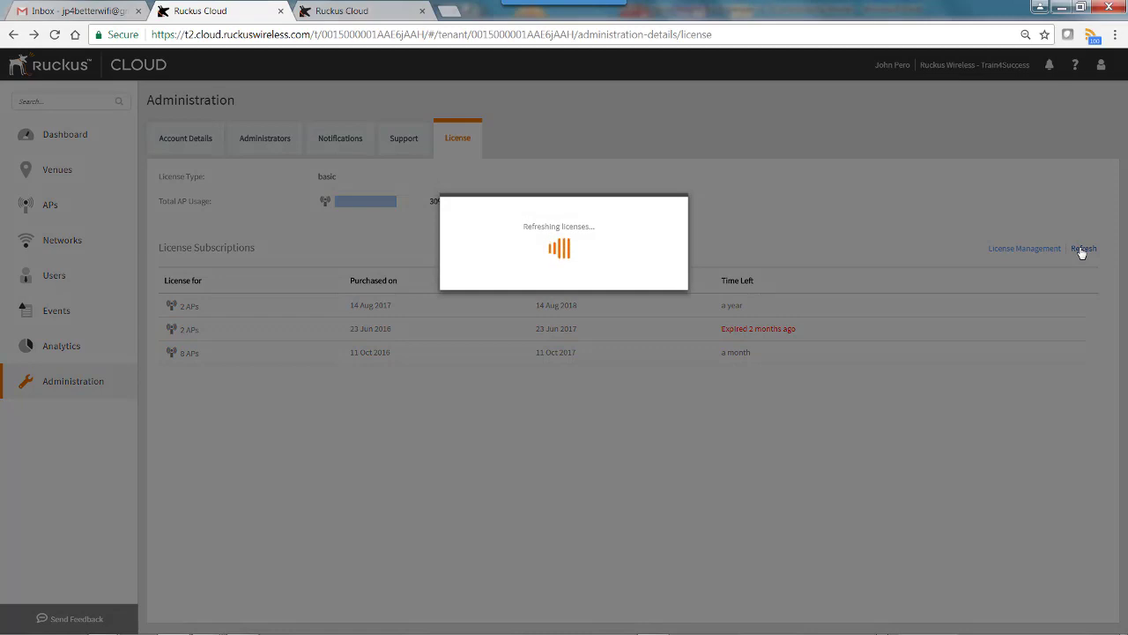